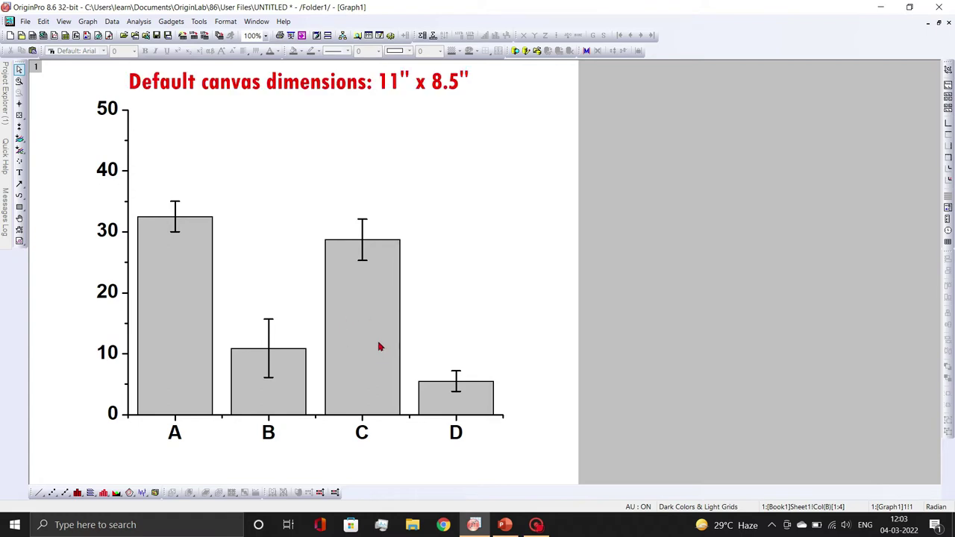
Copy the 11 x 8.5 inch bar graph page to the clipboard with Copy Page.
right_click(542, 317)
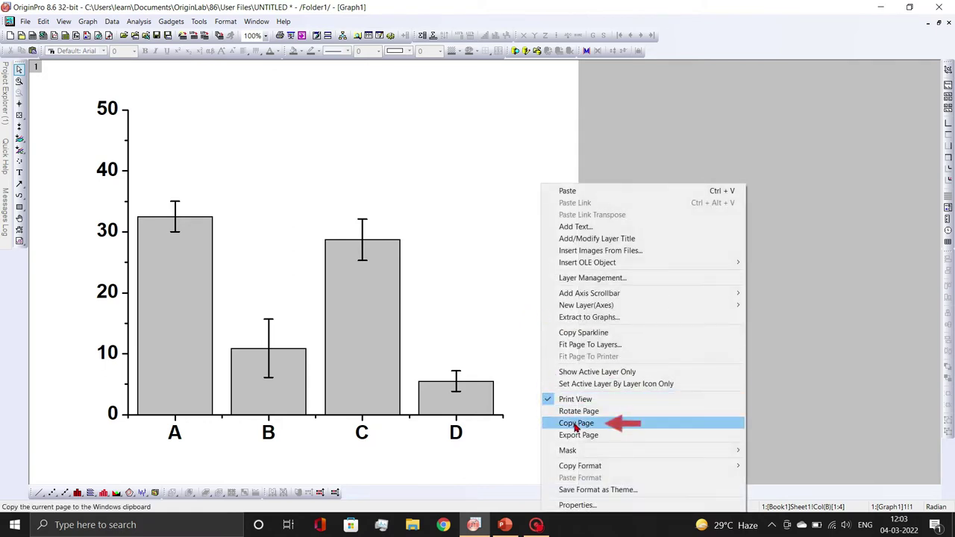
left_click(581, 427)
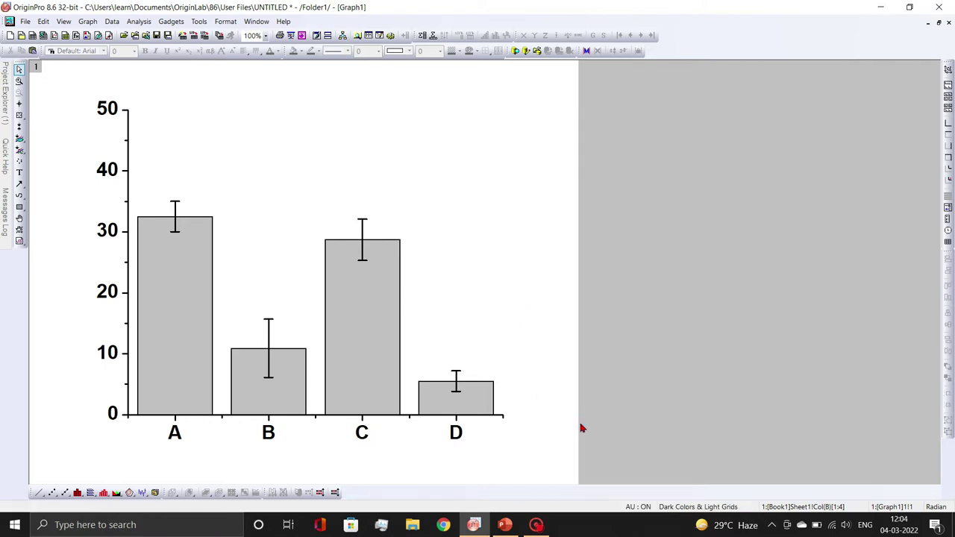
left_click(505, 525)
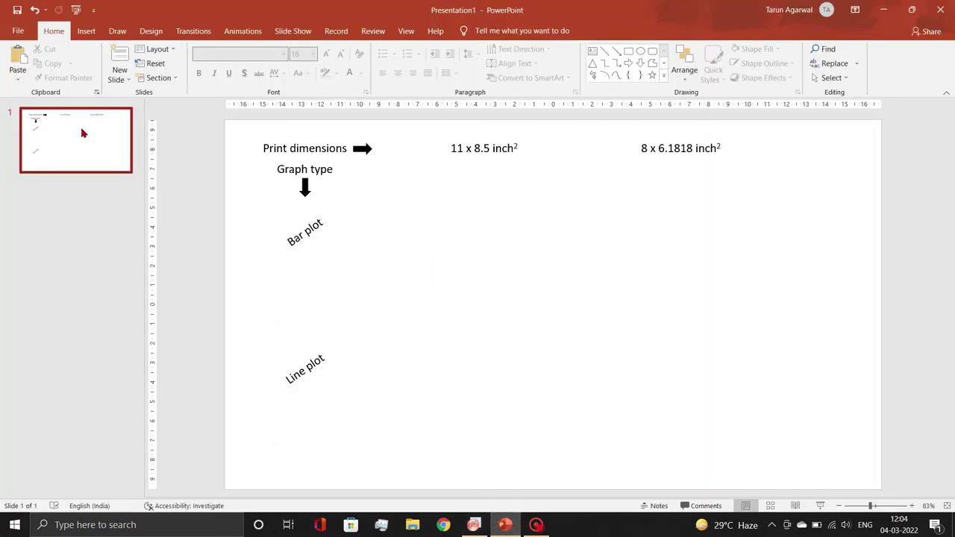
Paste the bar graph under the 11 x 8.5 inch heading as an Enhanced Metafile picture.
left_click(13, 77)
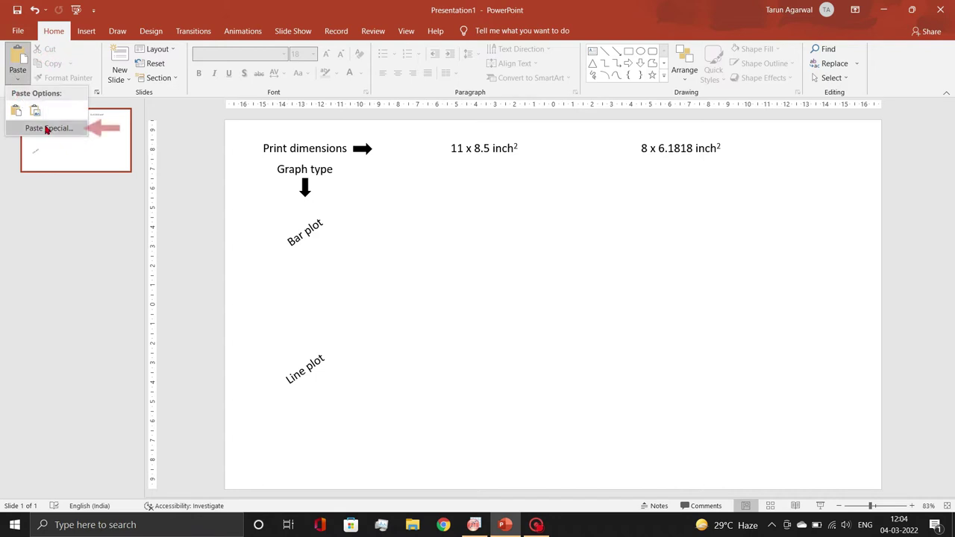
left_click(45, 128)
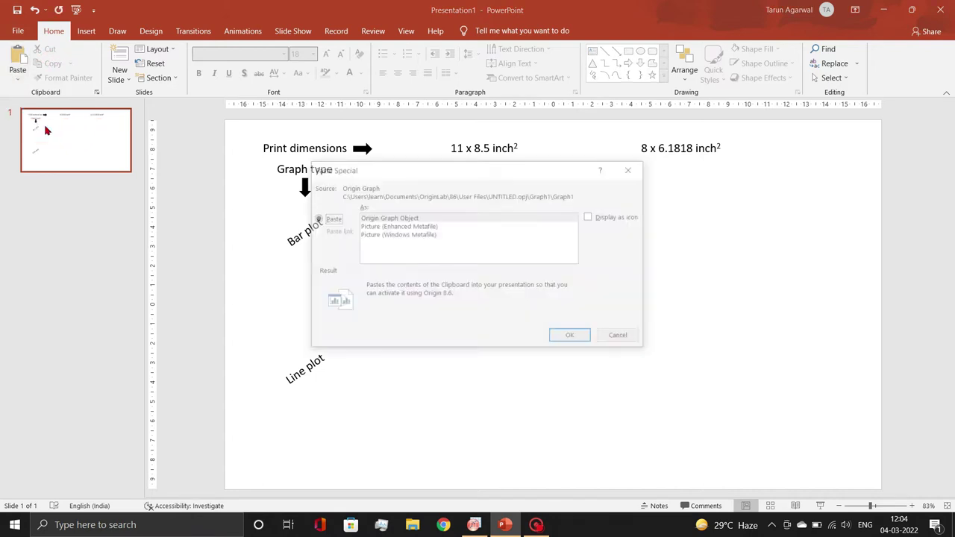
left_click(398, 225)
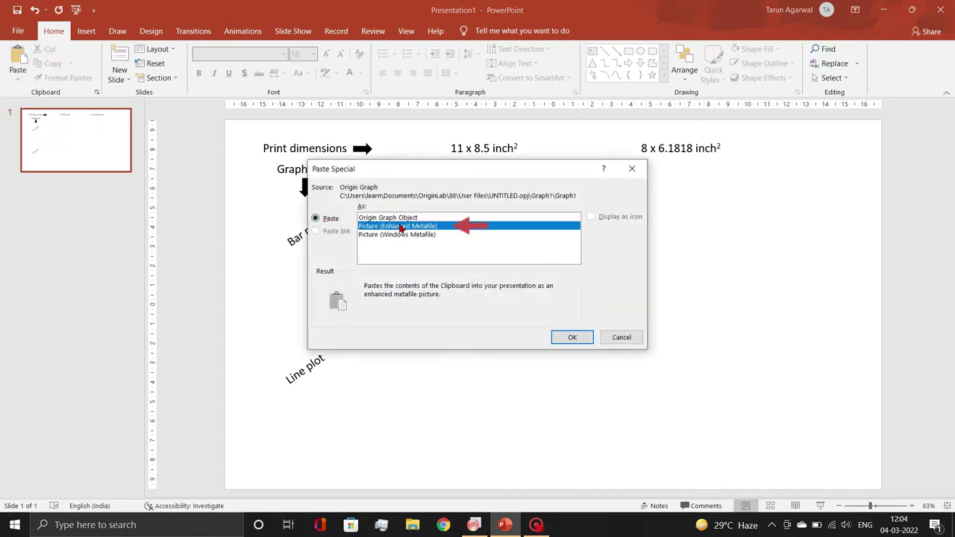
left_click(572, 339)
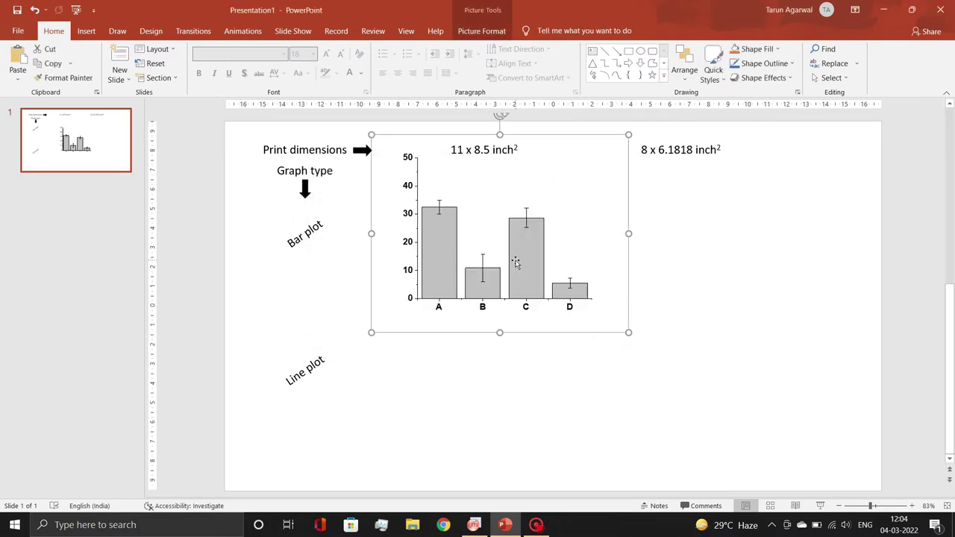
left_click(548, 380)
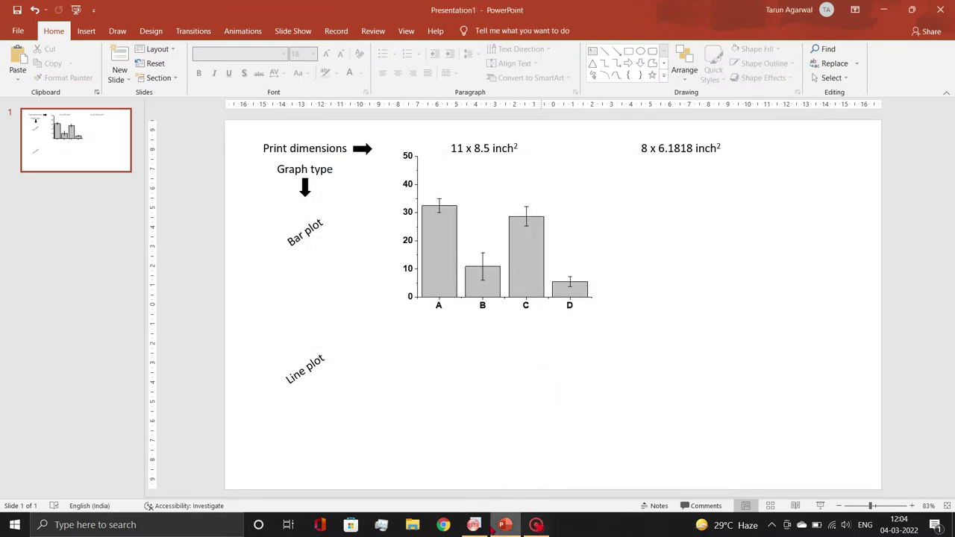
left_click(474, 526)
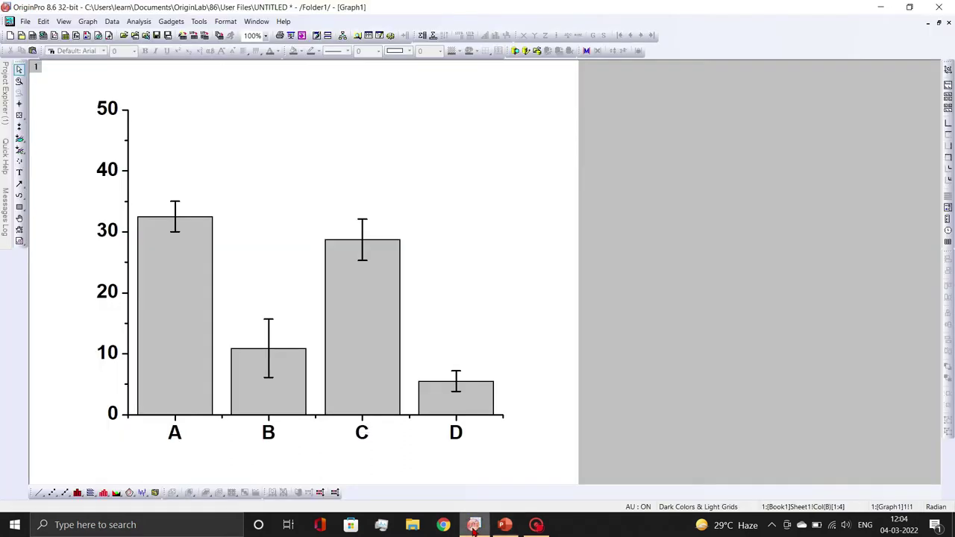
Redraw the bar graph as a Line + Symbol plot and copy its page.
left_click(379, 482)
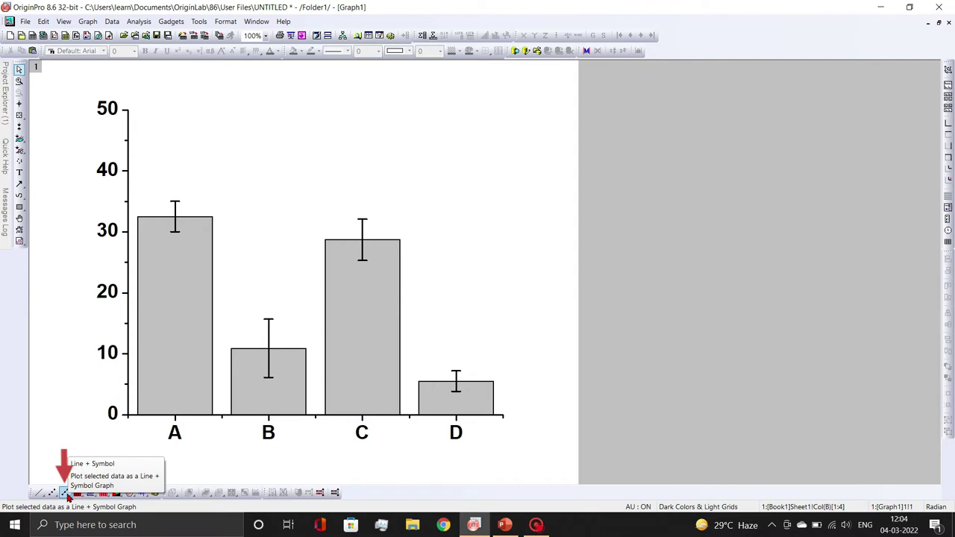
left_click(65, 493)
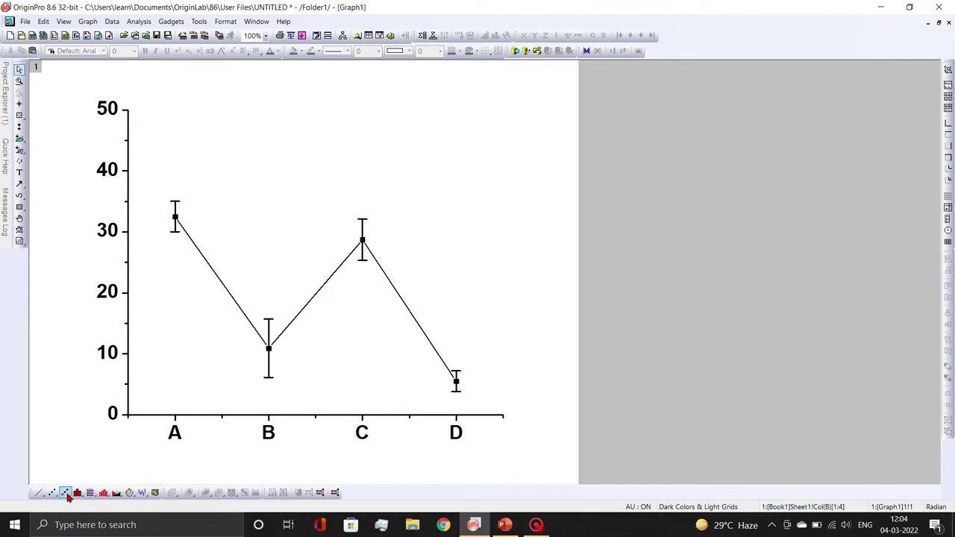
right_click(545, 263)
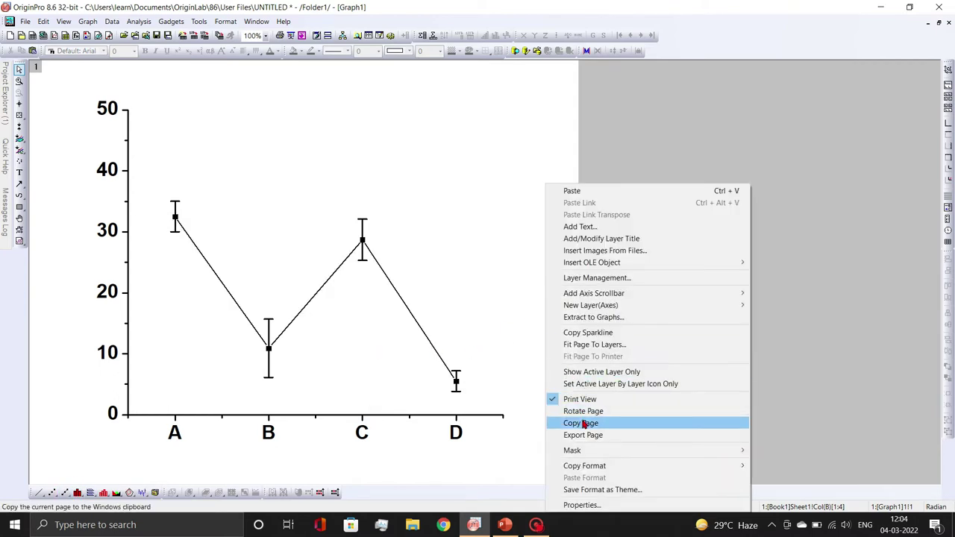
left_click(584, 425)
left_click(505, 524)
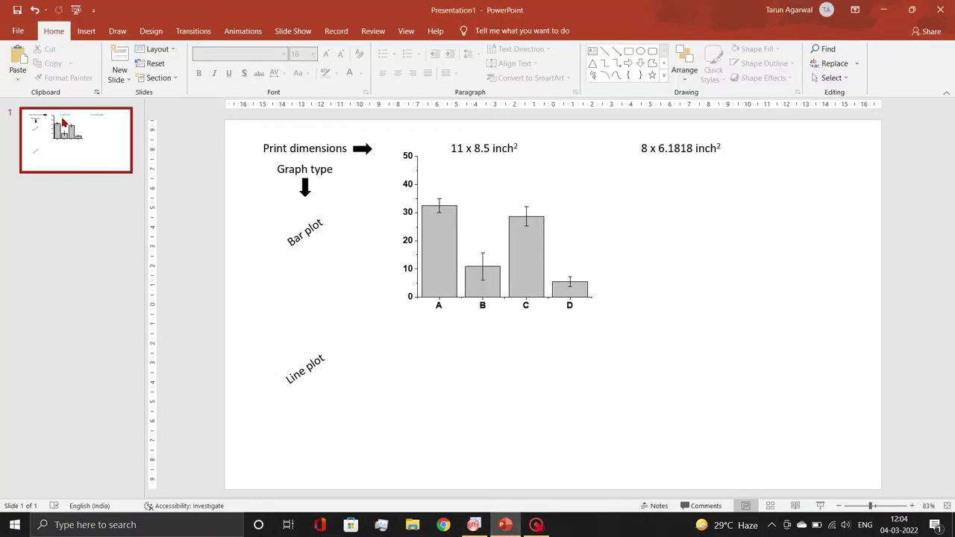
Paste the line plot beside the Line plot label as an Enhanced Metafile picture.
left_click(18, 74)
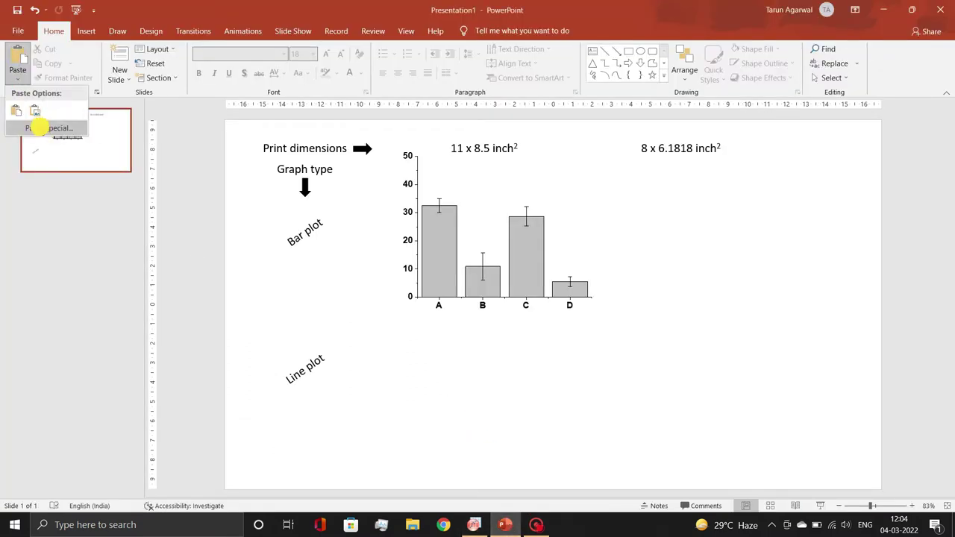
left_click(39, 128)
left_click(397, 226)
left_click(573, 337)
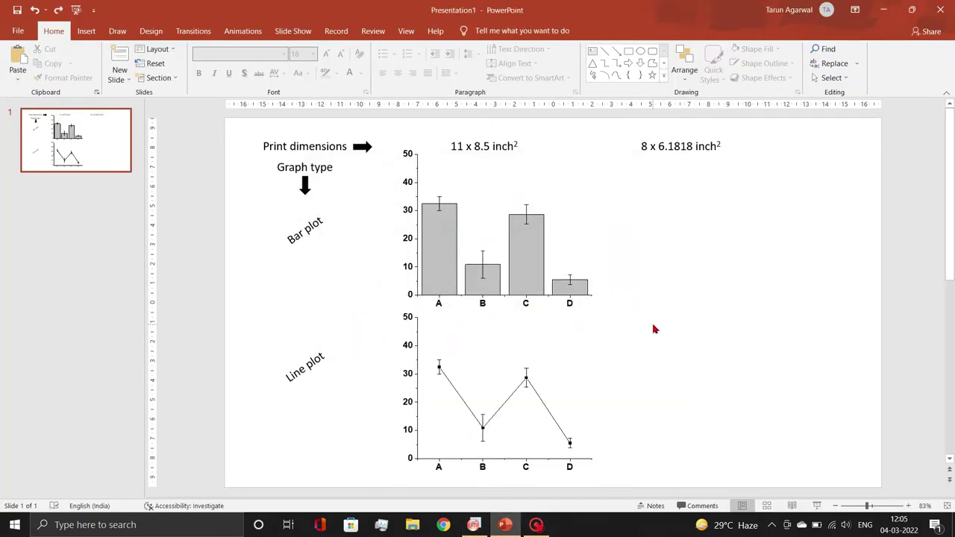
Select both the bar and line pictures and shrink them together to a smaller size.
left_click(502, 258)
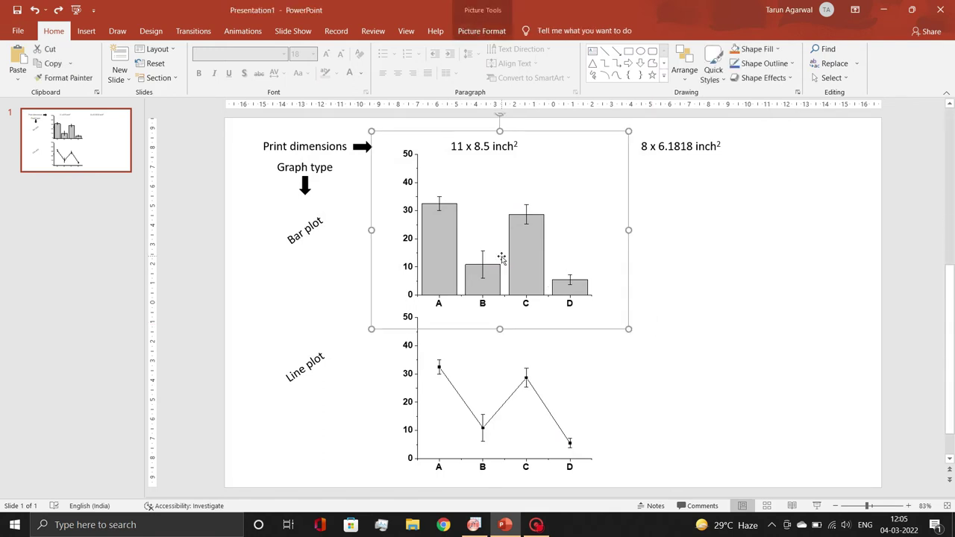
left_click(515, 377, "shift")
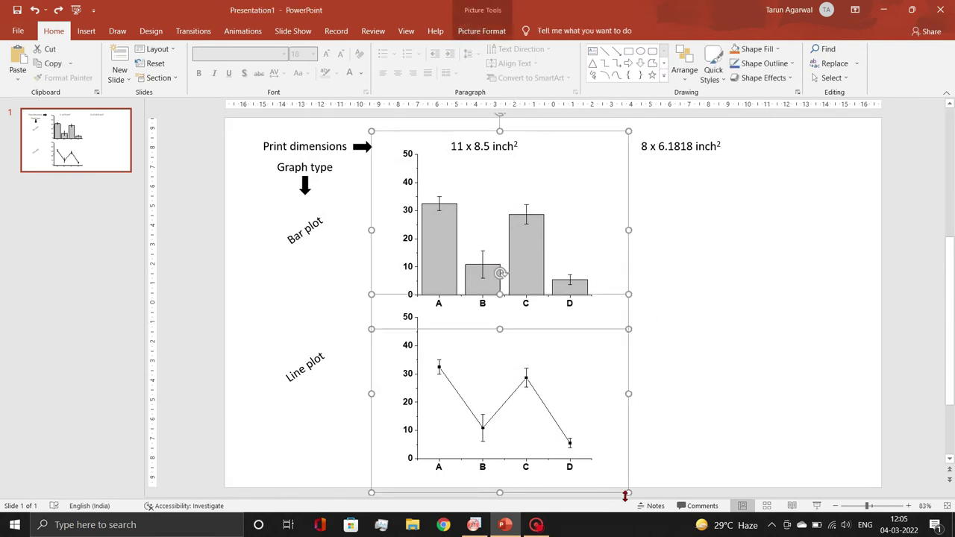
left_click_drag(629, 493, 506, 411)
left_click(610, 401)
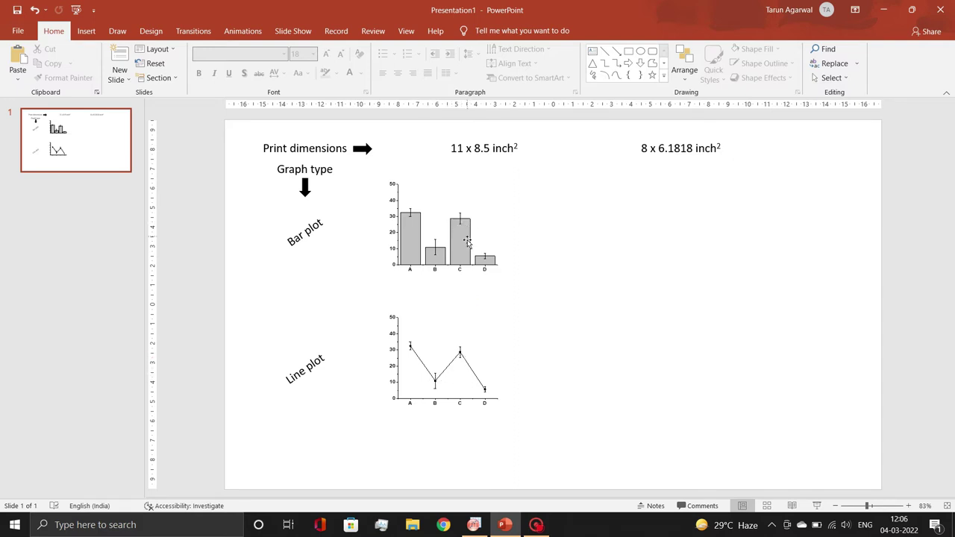
left_click(528, 279)
Resize the Origin bar graph page to 8 x 6.1818 inches in its page properties.
left_click(504, 527)
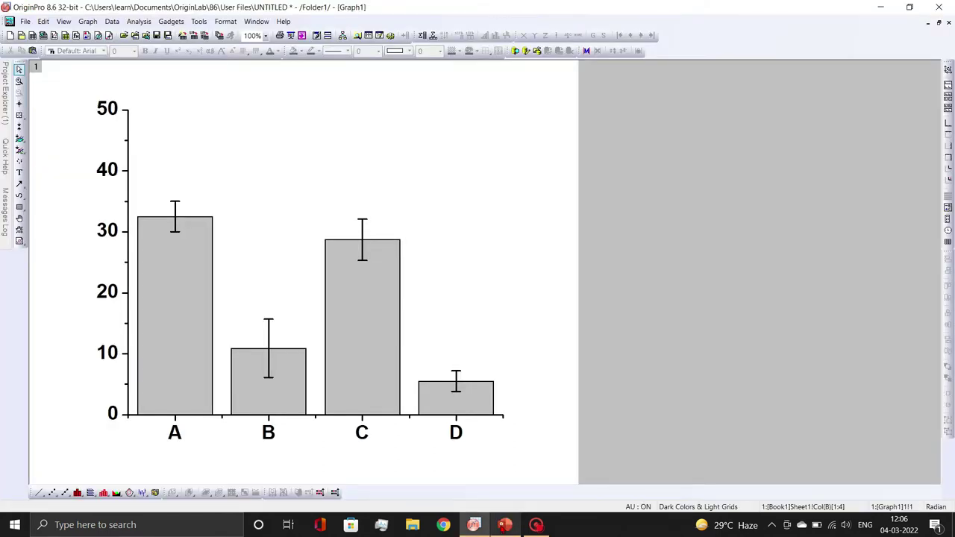
right_click(547, 330)
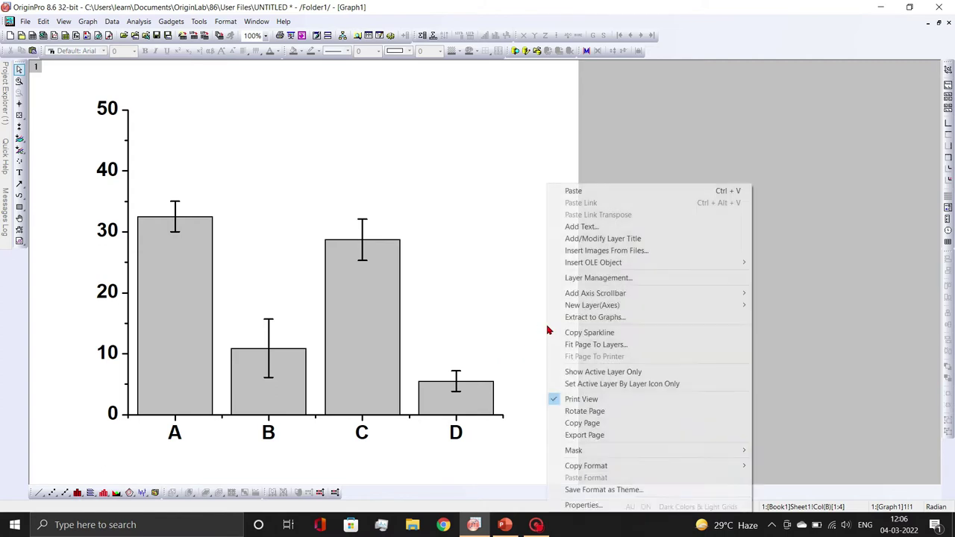
left_click(588, 506)
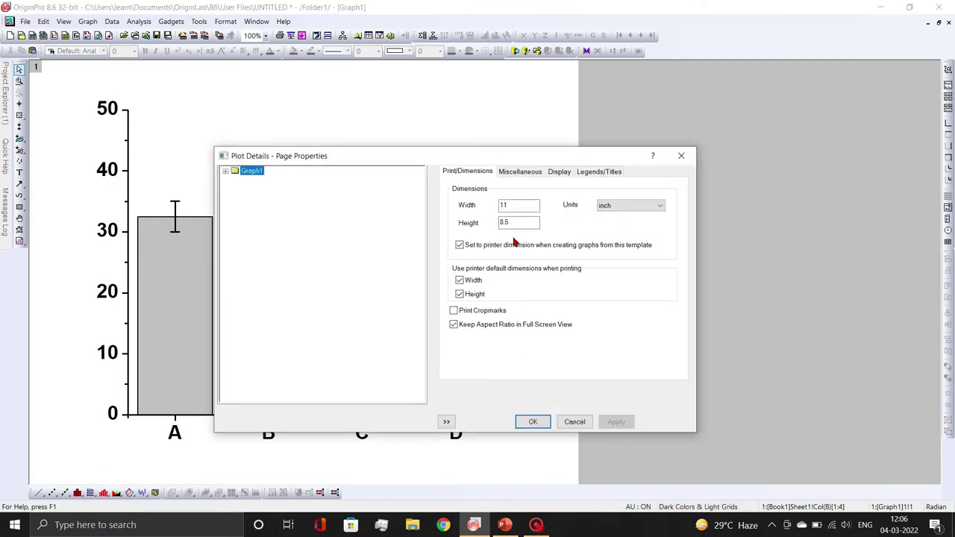
double_click(511, 206)
type("8")
double_click(508, 222)
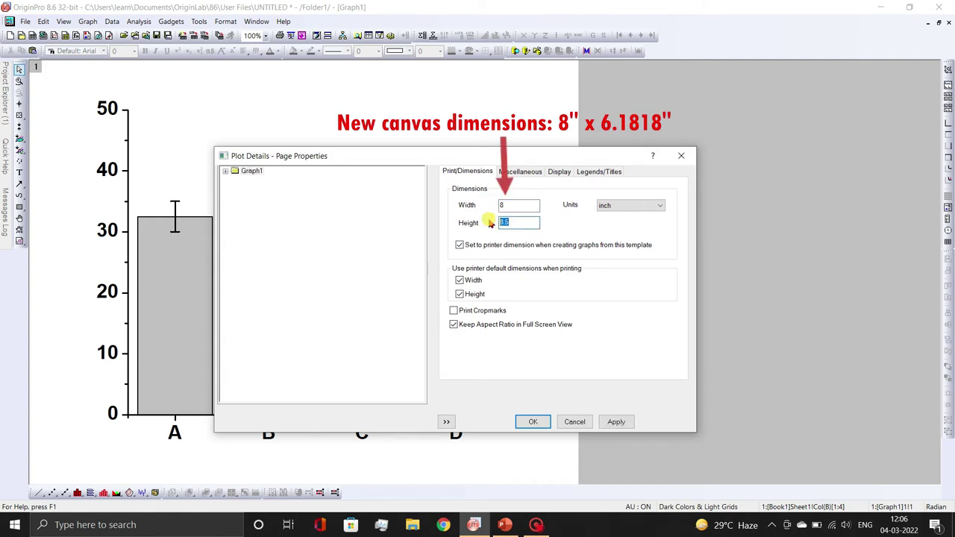
type("6")
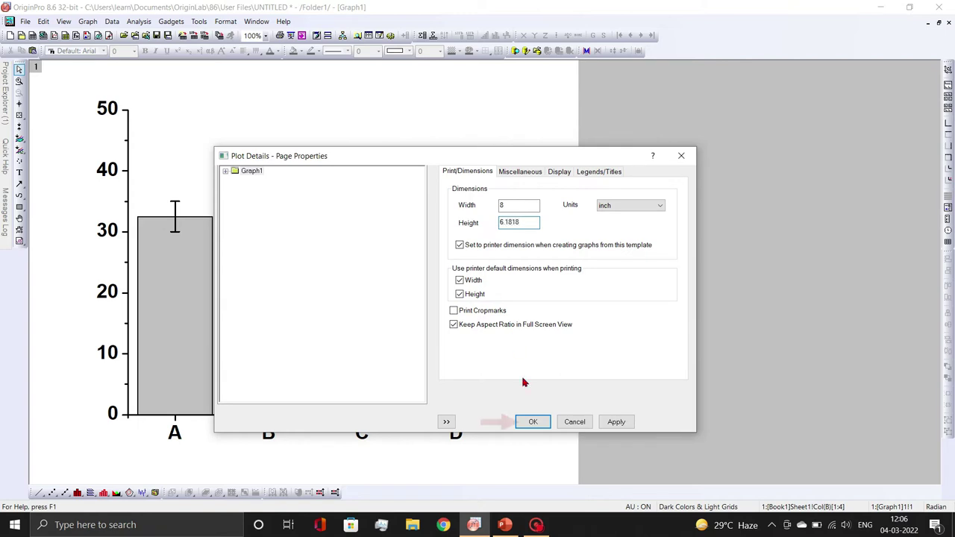
left_click(530, 421)
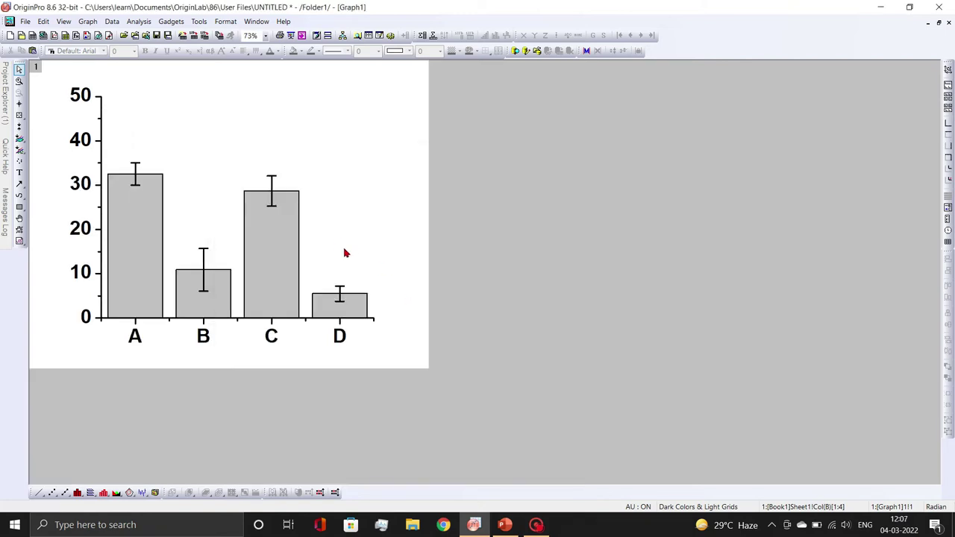
Copy the resized page and paste it as an Enhanced Metafile under the 8 x 6.1818 heading.
right_click(409, 245)
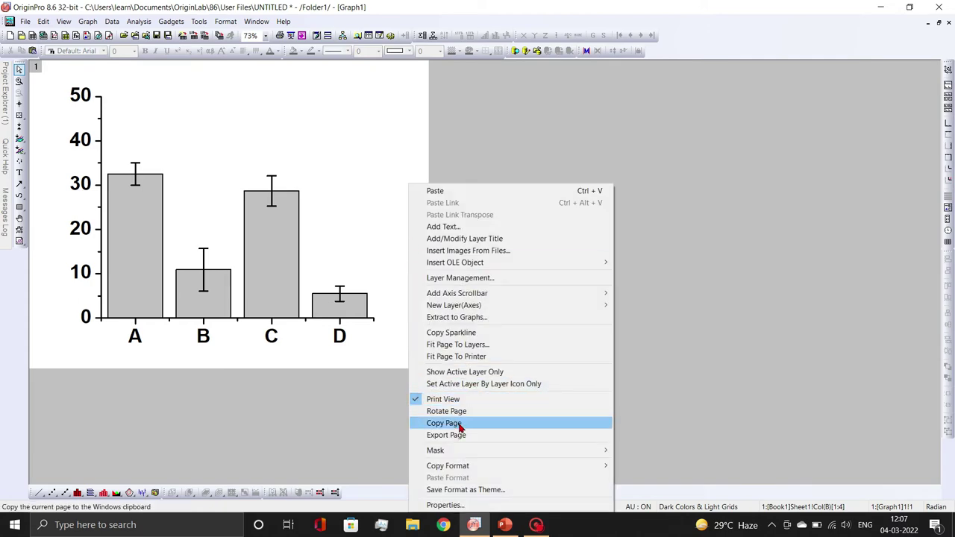
left_click(453, 423)
left_click(505, 525)
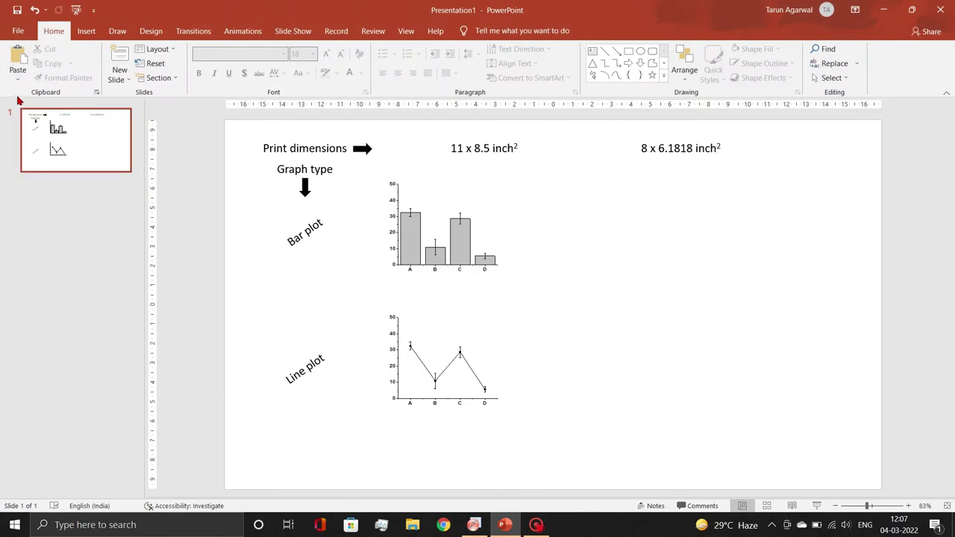
left_click(17, 78)
left_click(38, 127)
left_click(394, 225)
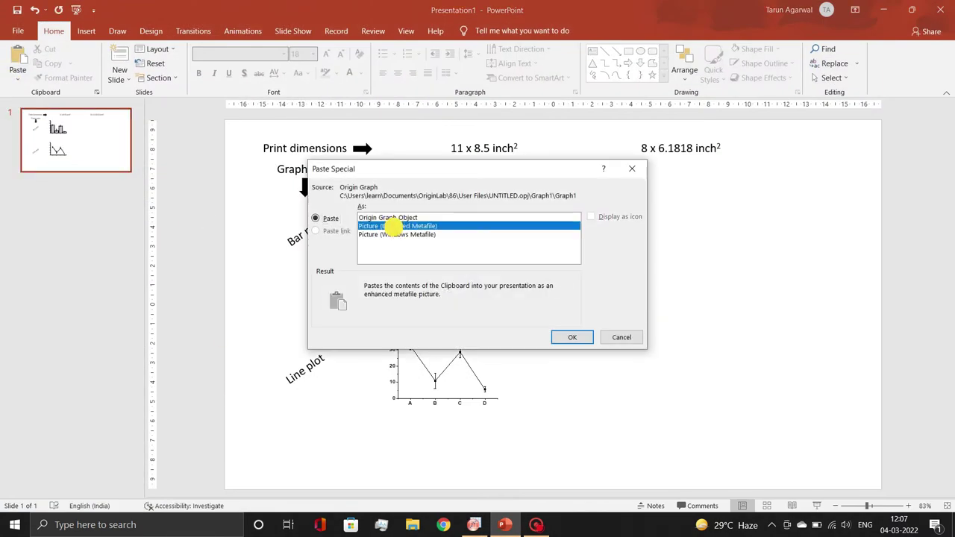
left_click(572, 337)
left_click_drag(572, 337, 681, 218)
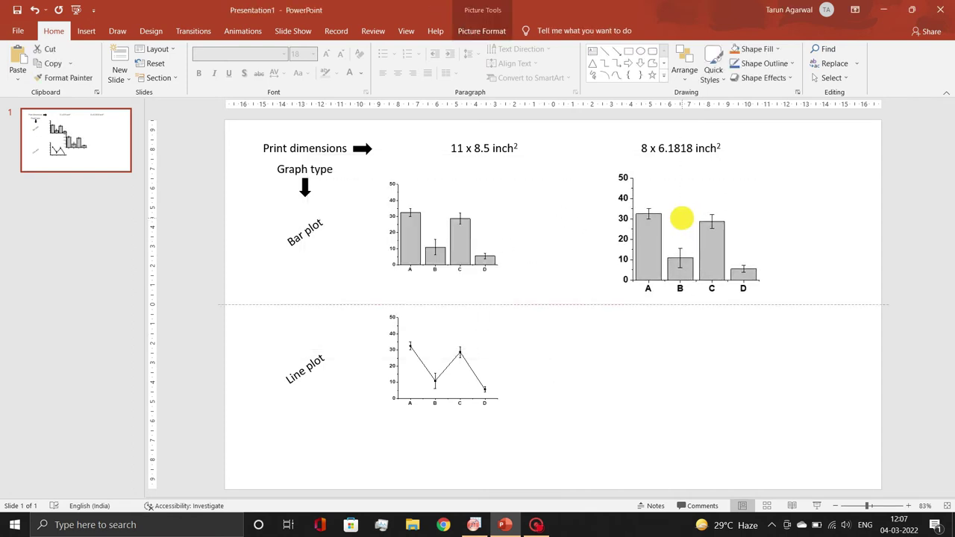
Change the 8 x 6.1818 inch graph to a Line + Symbol plot and copy its page.
left_click(474, 525)
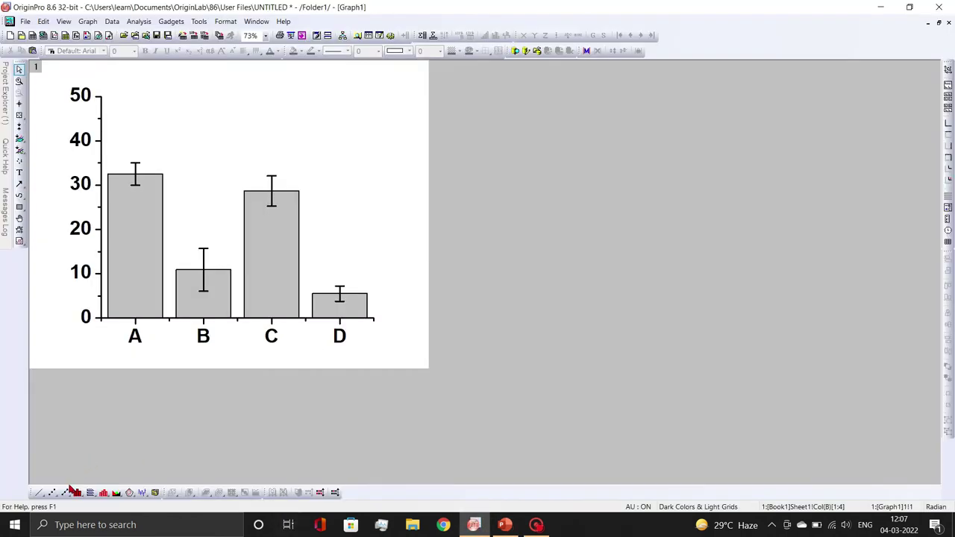
left_click(65, 492)
right_click(387, 236)
left_click(447, 423)
Paste the line plot as an Enhanced Metafile below the right-hand bar plot.
left_click(506, 525)
left_click(317, 320)
left_click(17, 74)
left_click(41, 128)
double_click(401, 226)
left_click_drag(582, 335, 721, 403)
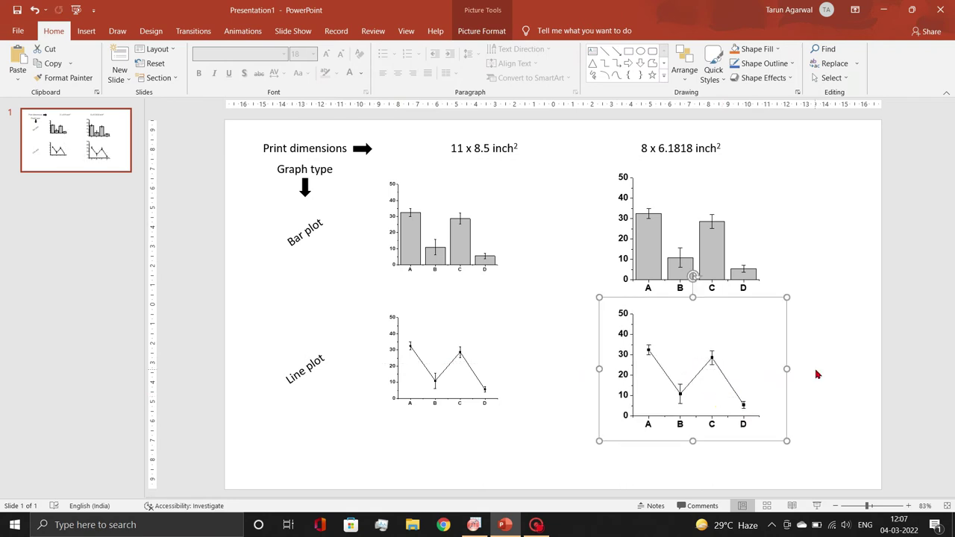
Check the small 11 x 8.5 inch bar plot's size: 5.86 cm high by 7.6 cm wide.
left_click(838, 286)
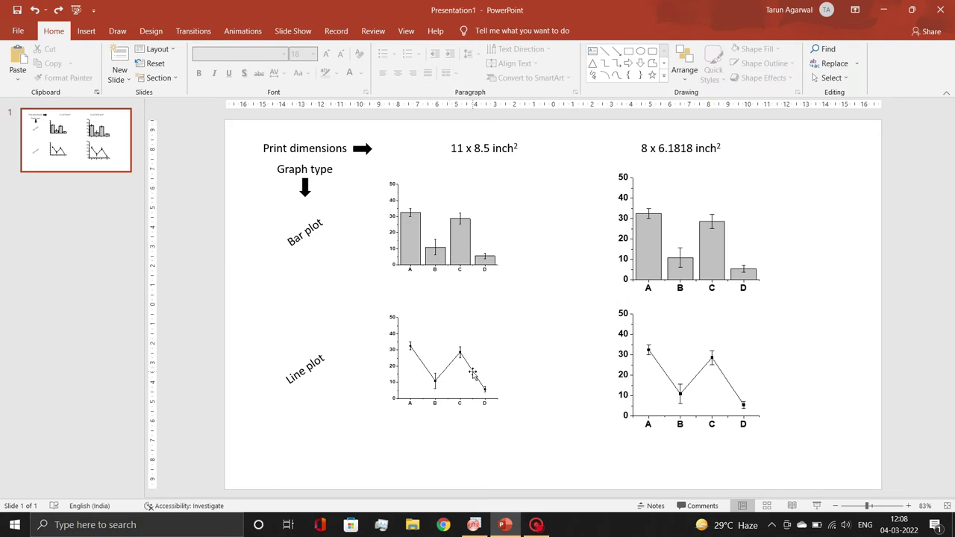
left_click(425, 232)
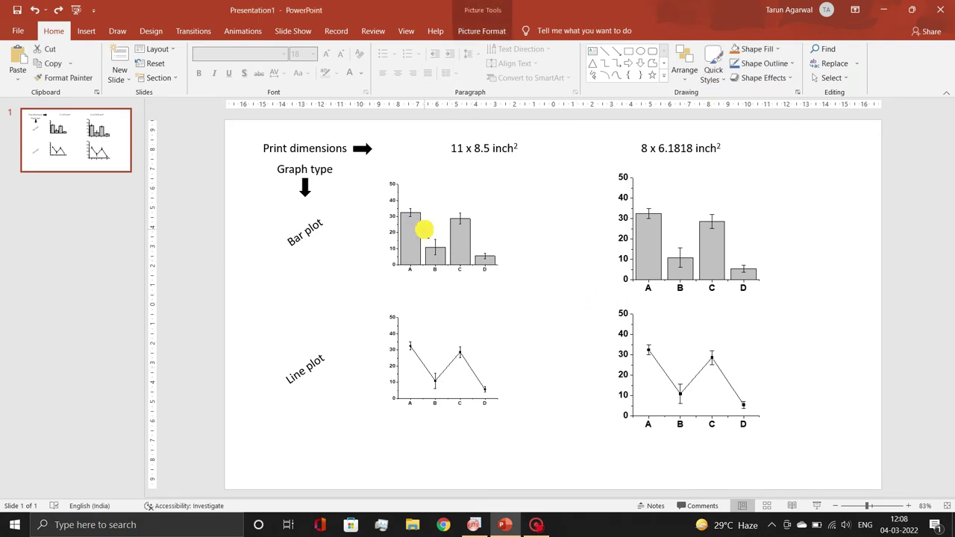
left_click(482, 32)
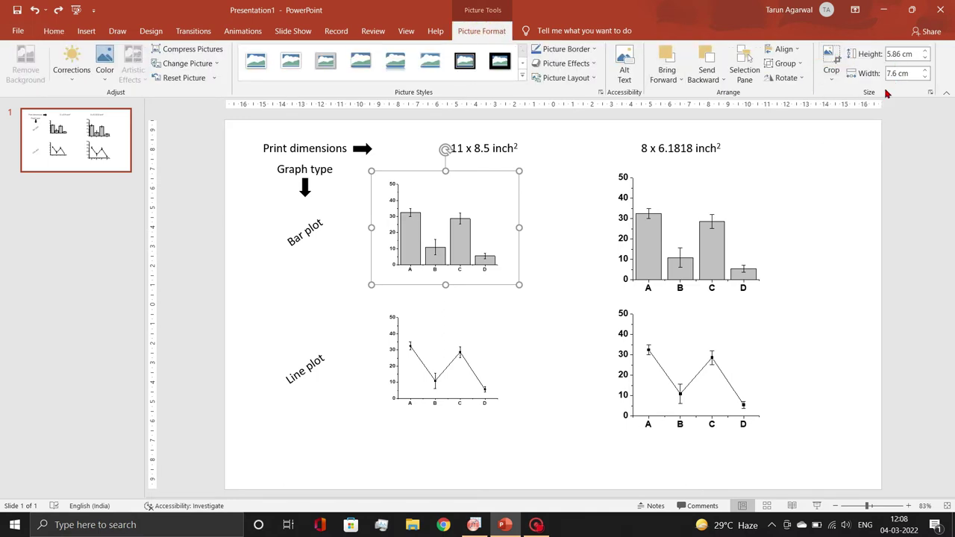
Set both 8 x 6.1818 inch plots to a width of 7.6 cm.
left_click(853, 227)
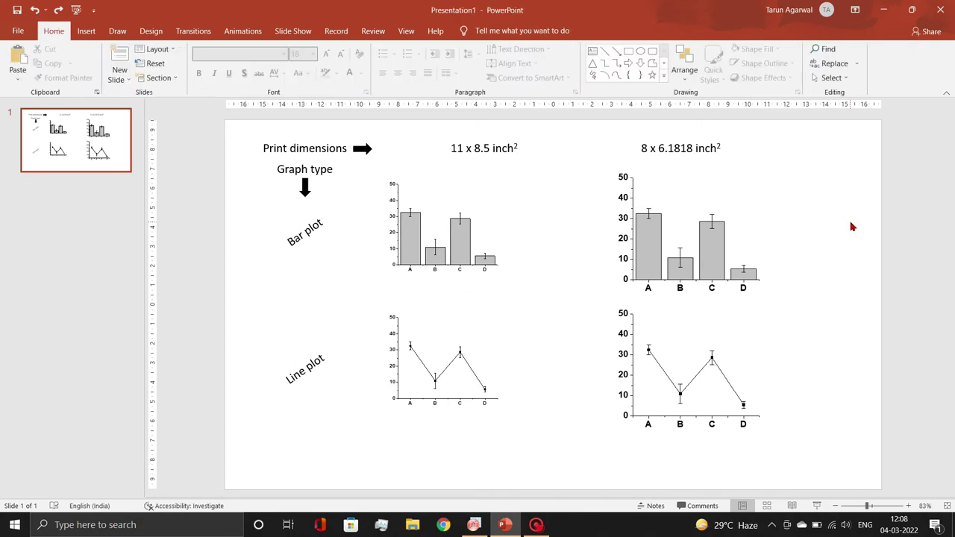
left_click(718, 233)
left_click(716, 349, "shift")
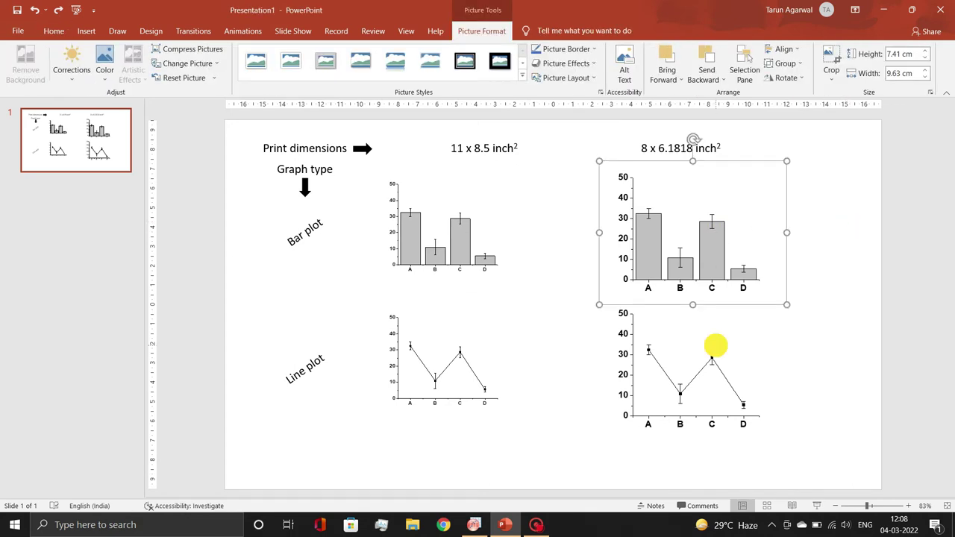
double_click(900, 73)
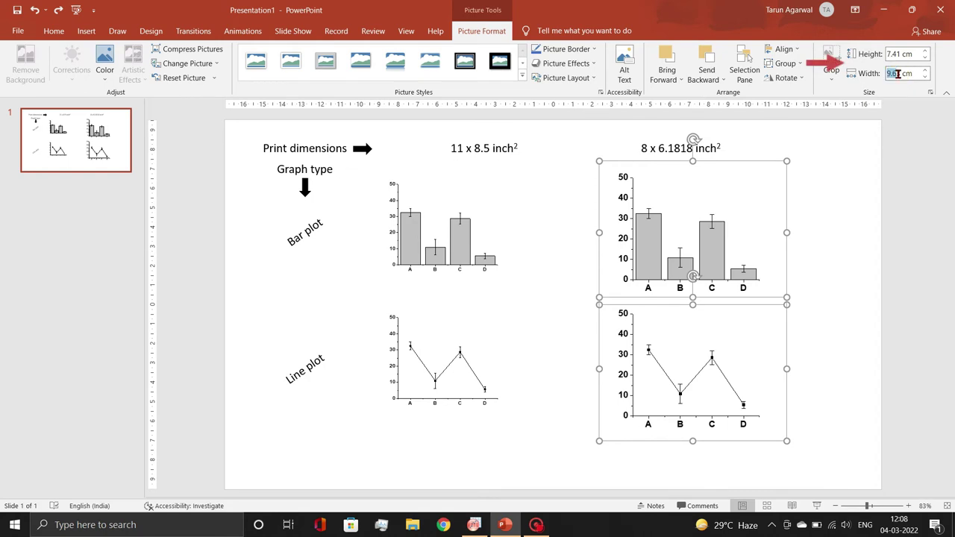
type("7")
type(".6")
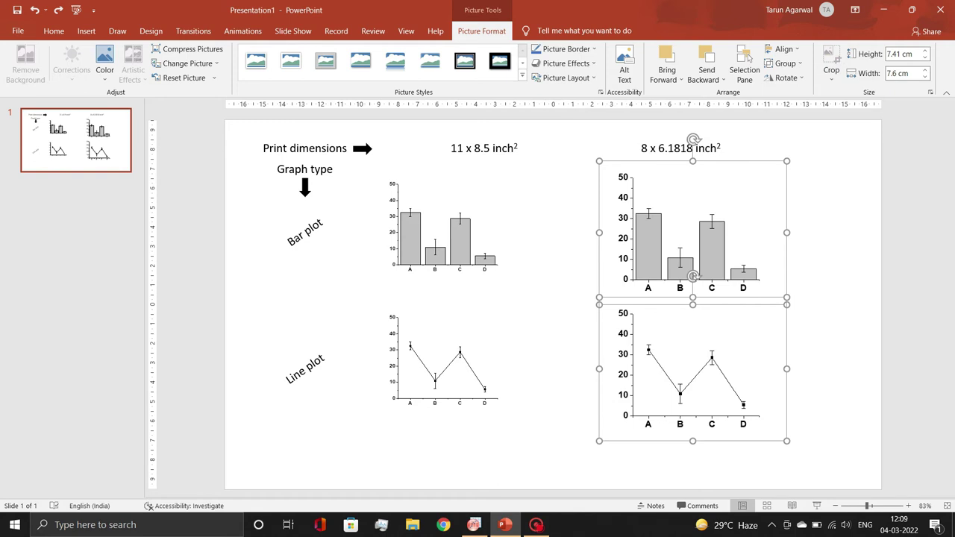
key("Return")
Move the two resized plots left to sit beside the 11 x 8.5 inch plots.
mouse_move(663, 341)
left_mouse_down()
mouse_move(613, 365)
mouse_move(544, 359)
left_mouse_up()
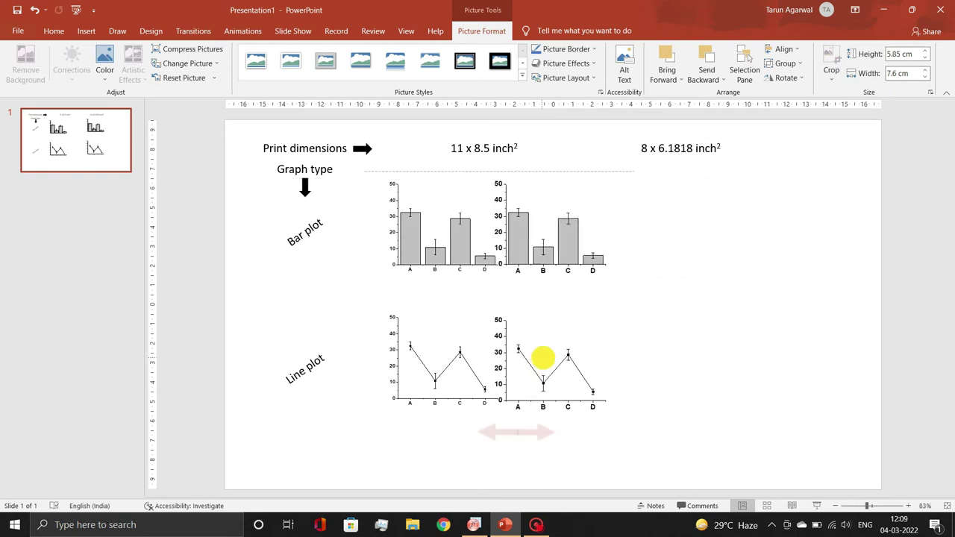
left_click_drag(543, 359, 552, 358)
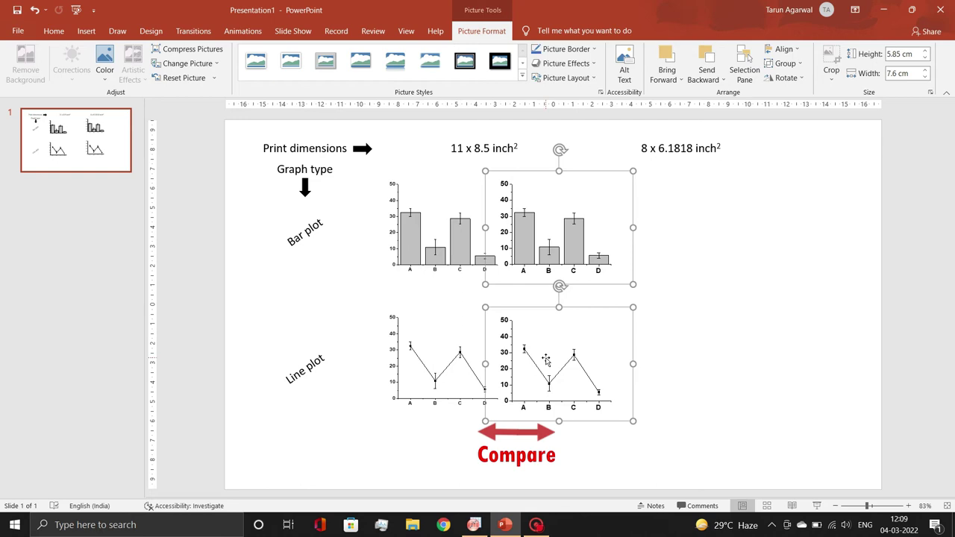
left_click(673, 313)
left_click_drag(697, 297, 358, 162)
Zoom in to compare the two sizes of bar and line plots, then go to the File start page.
scroll(480, 236, "up", 3)
scroll(479, 236, "up", 4)
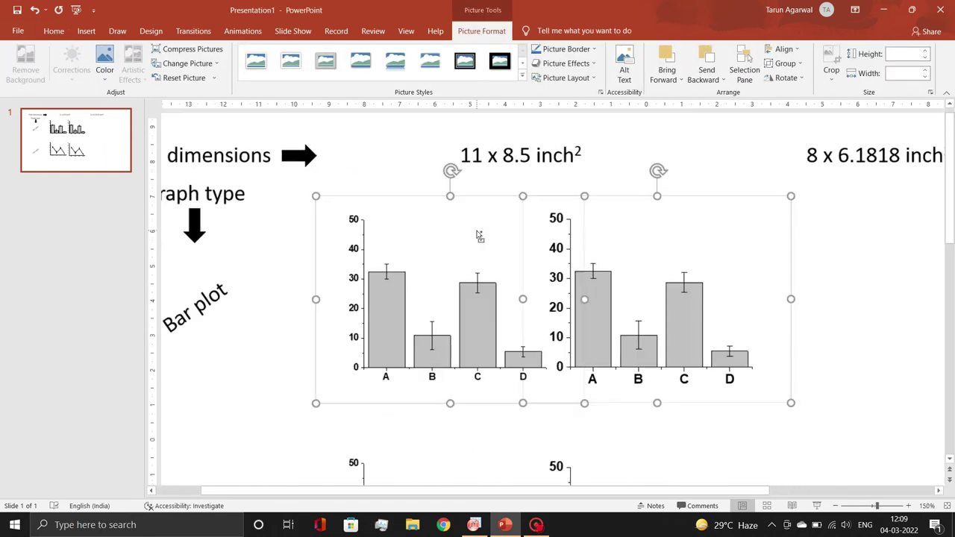
scroll(480, 236, "up", 4)
scroll(477, 234, "up", 5)
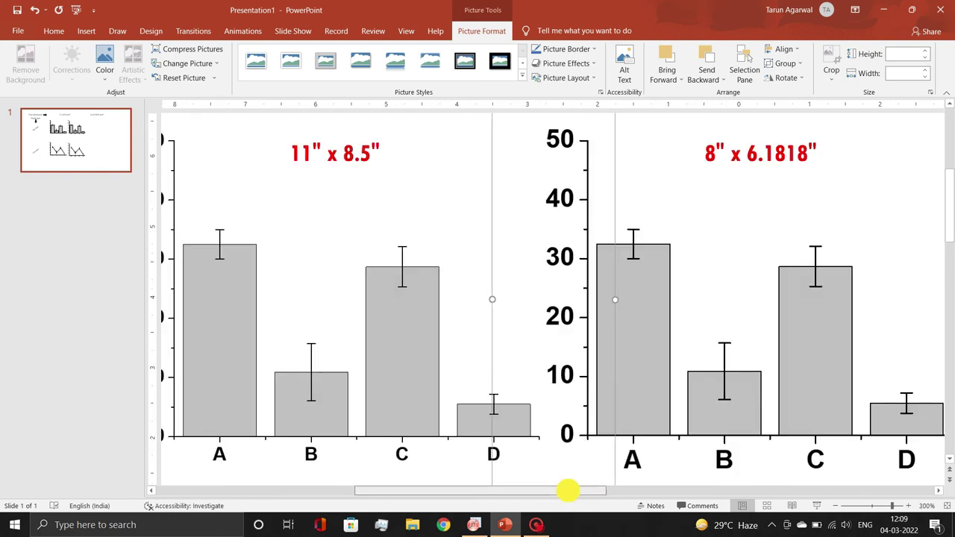
left_click_drag(574, 495, 562, 495)
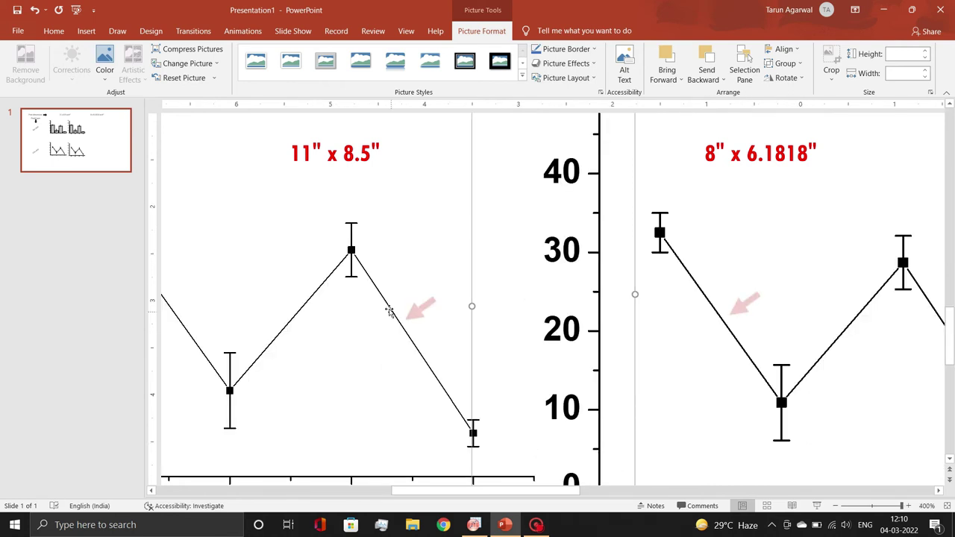
left_click(490, 315)
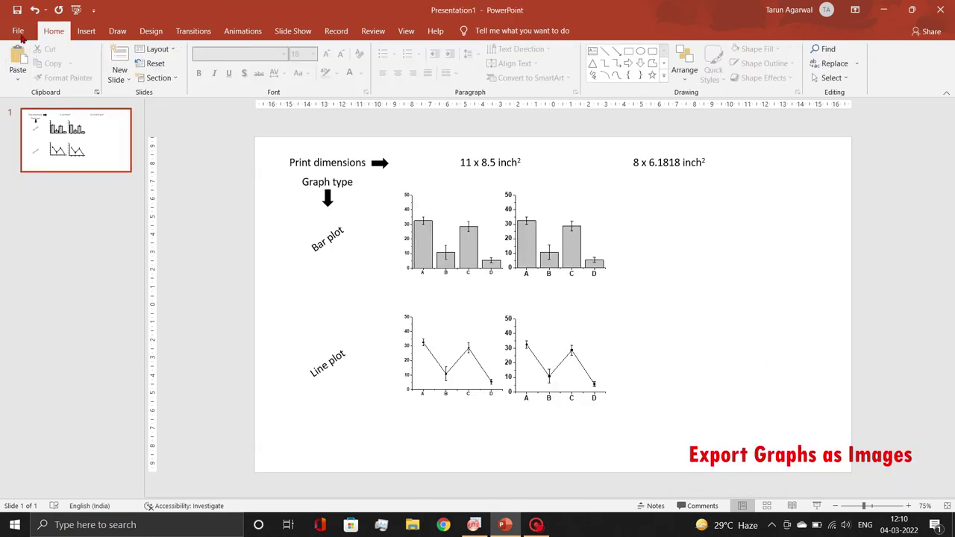
left_click(18, 31)
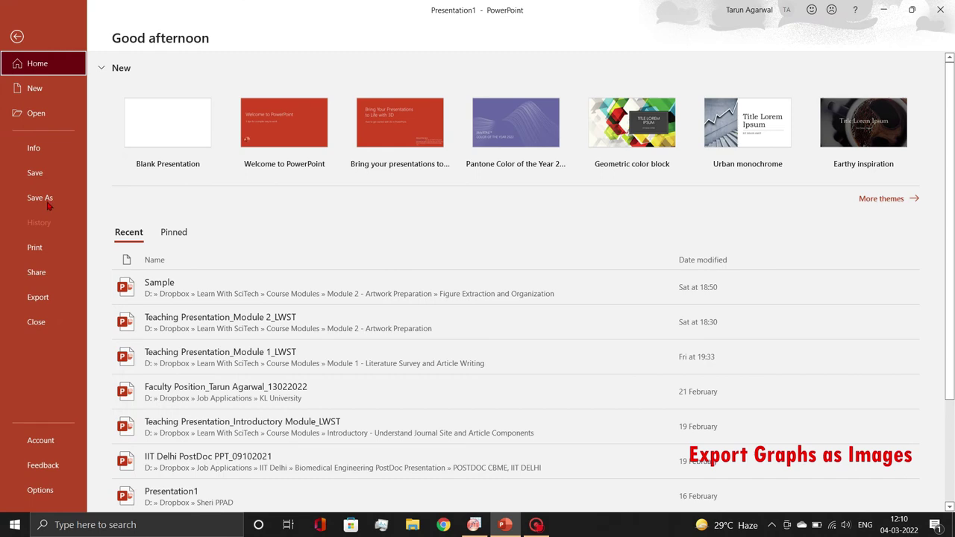
Save just the current slide as the TIFF image 'Figure 1' in Documents.
left_click(45, 198)
left_click(161, 182)
left_click(166, 183)
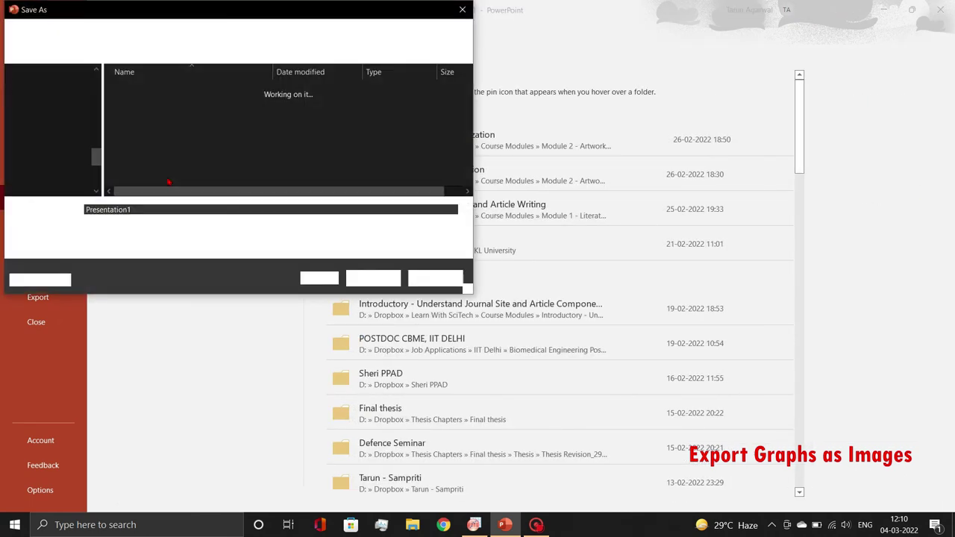
left_click(138, 225)
left_click(138, 436)
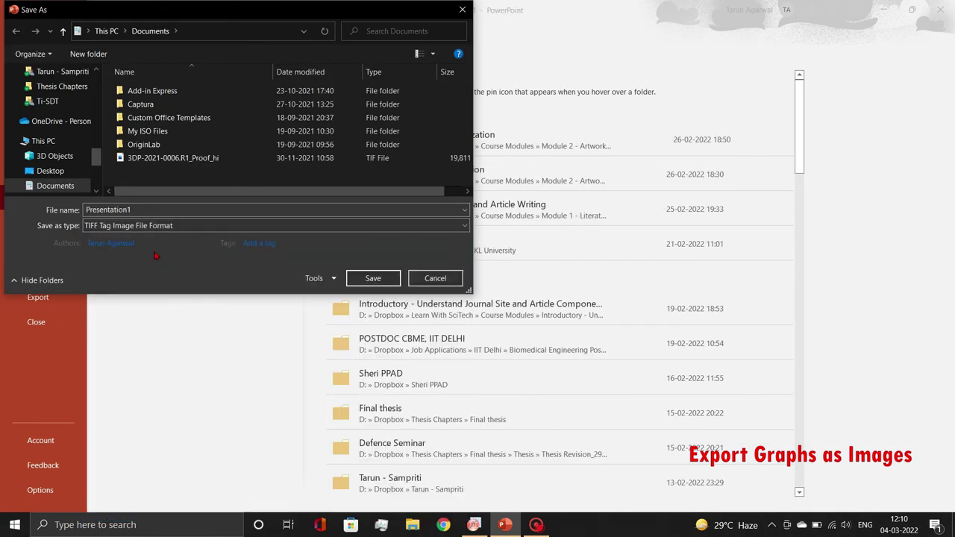
double_click(159, 210)
type("Figure 1")
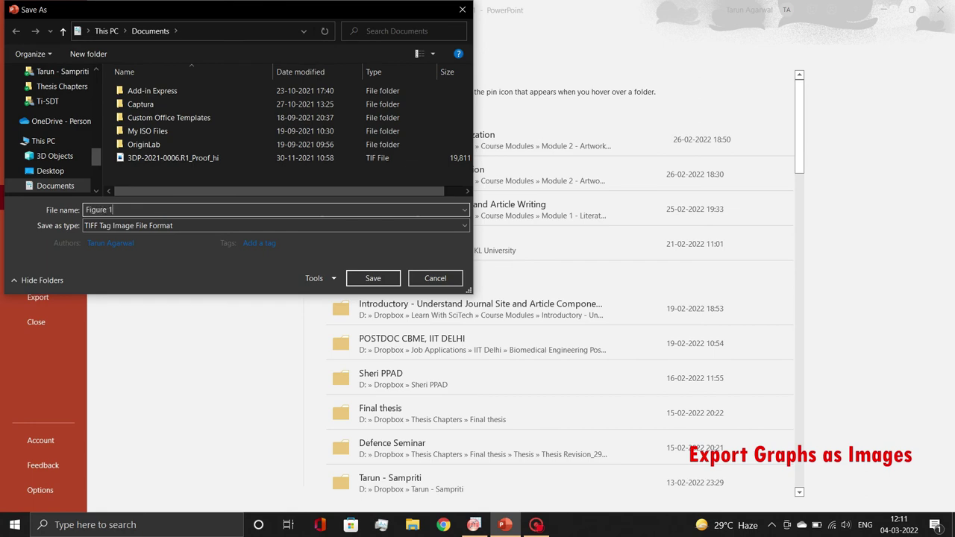
key("Return")
left_click(478, 297)
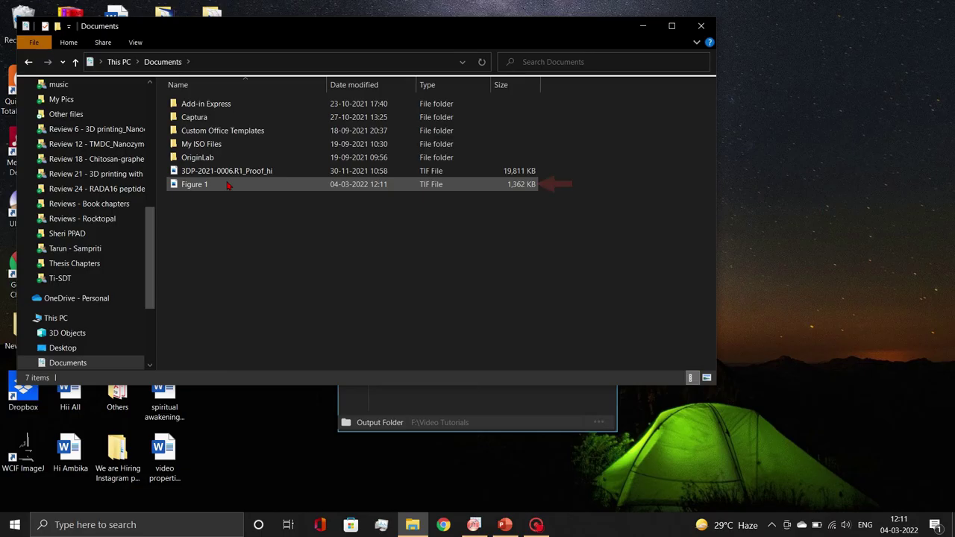
left_click(227, 184)
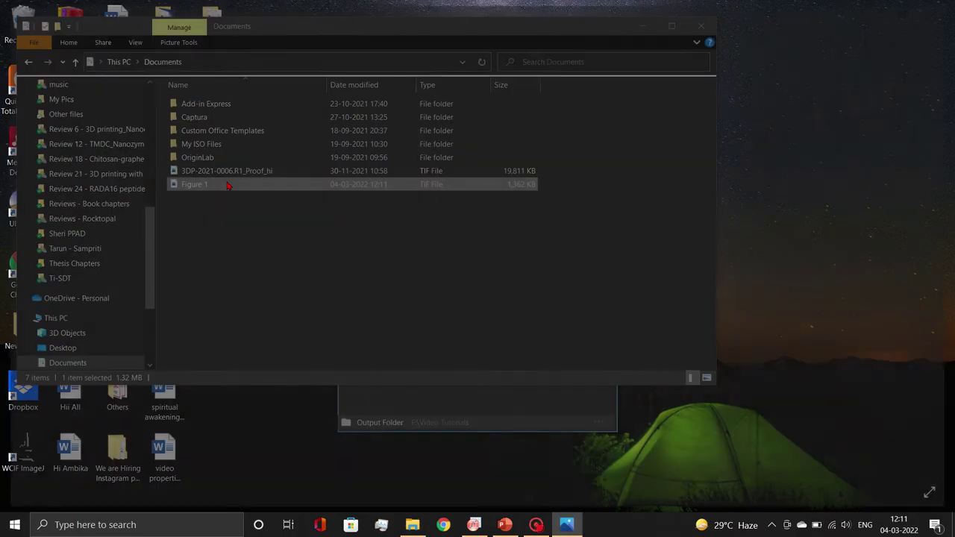
Open Figure 1.tif in Photos and zoom in on the bar plots.
double_click(227, 185)
scroll(486, 322, "up", 3)
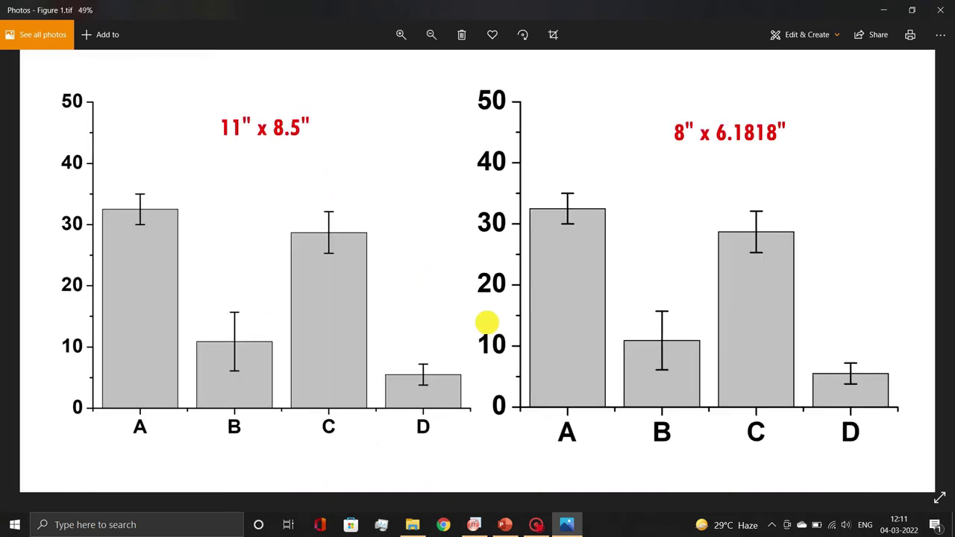
left_click_drag(486, 322, 479, 342)
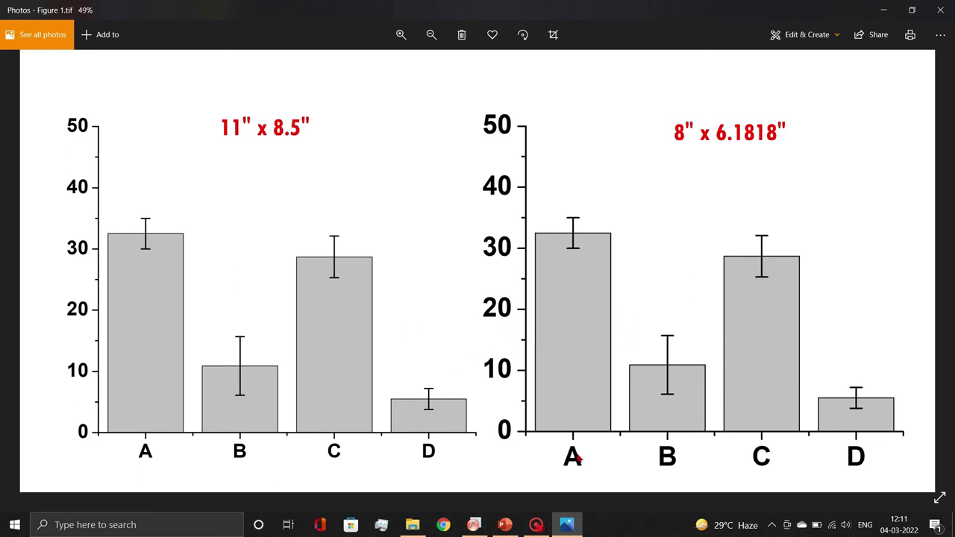
Pan down to compare both sizes of line plots with their A–D axis labels, then zoom out to the whole slide.
left_click_drag(577, 457, 571, 217)
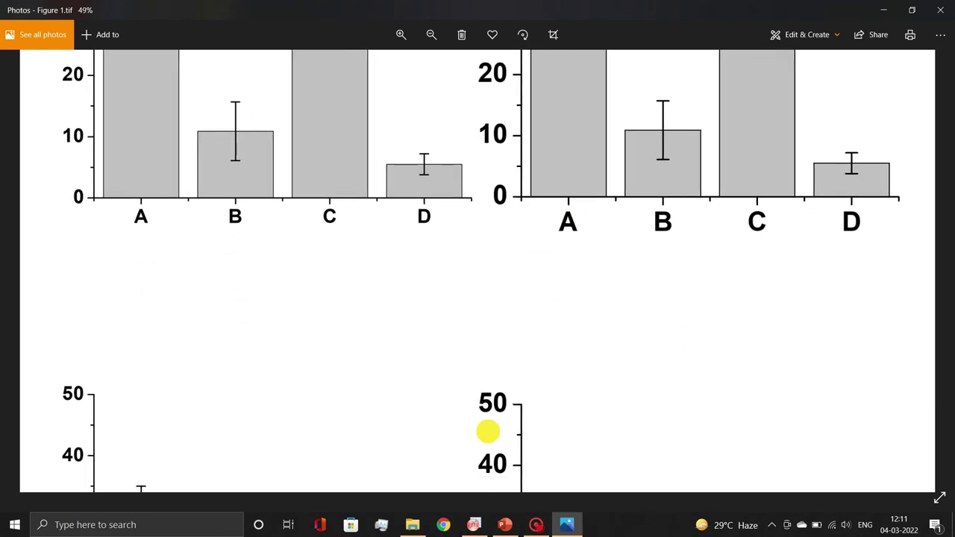
left_click_drag(487, 432, 462, 215)
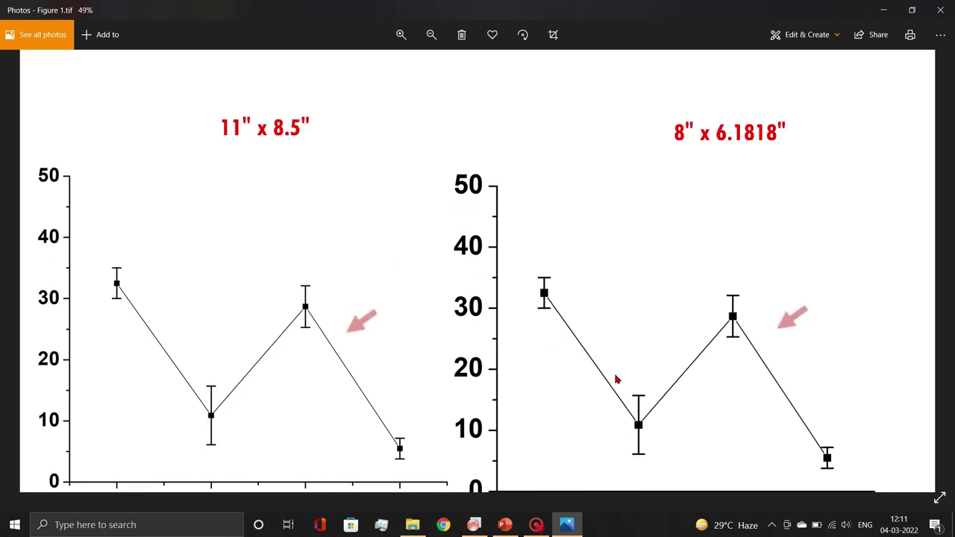
left_click_drag(618, 381, 618, 342)
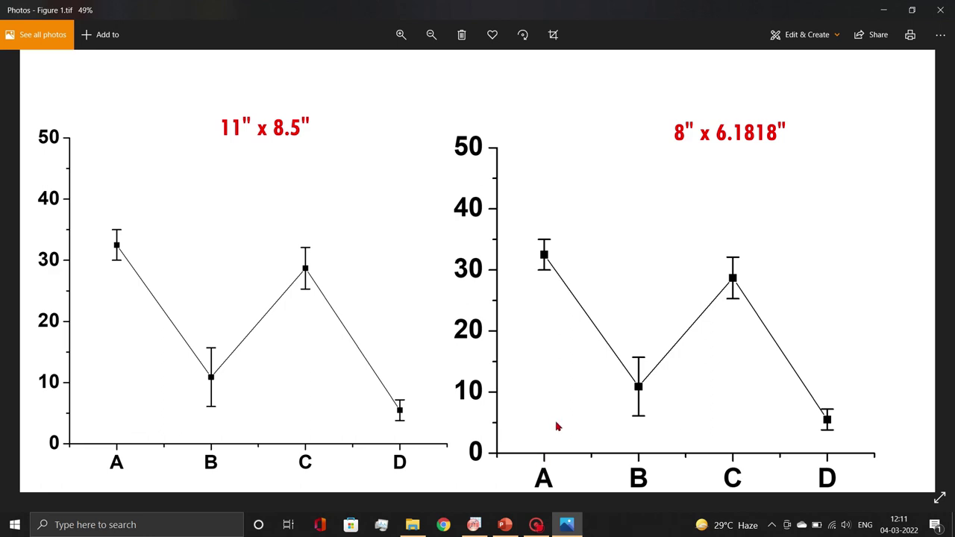
scroll(557, 426, "down", 1)
scroll(557, 426, "down", 2)
scroll(557, 426, "down", 2)
scroll(557, 426, "down", 1)
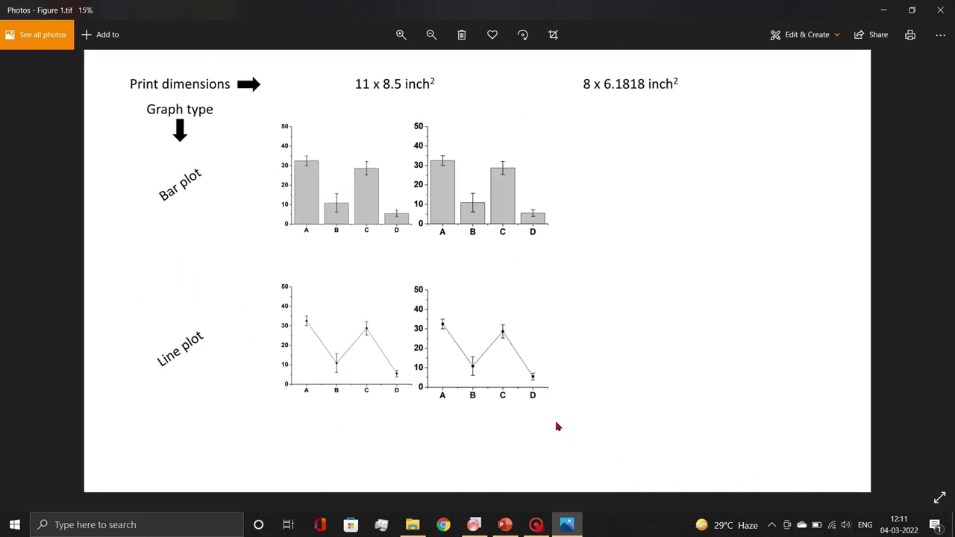